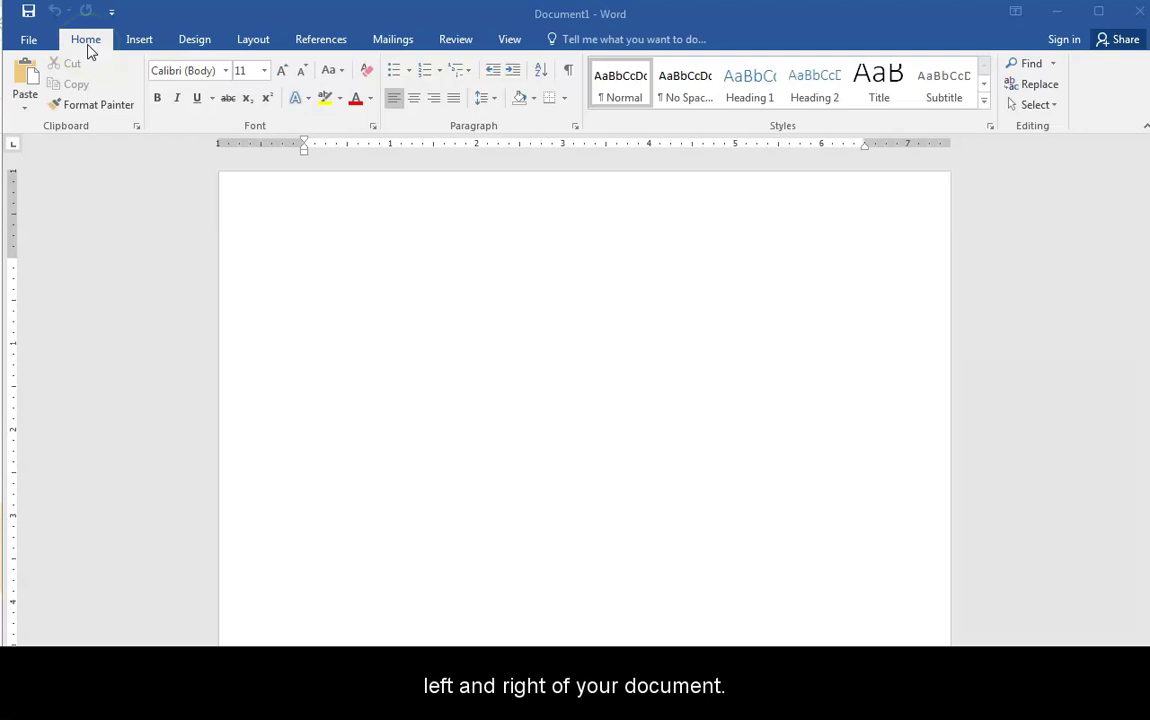
Apply the Normal margin preset, giving 1-inch margins on all sides.
click(252, 39)
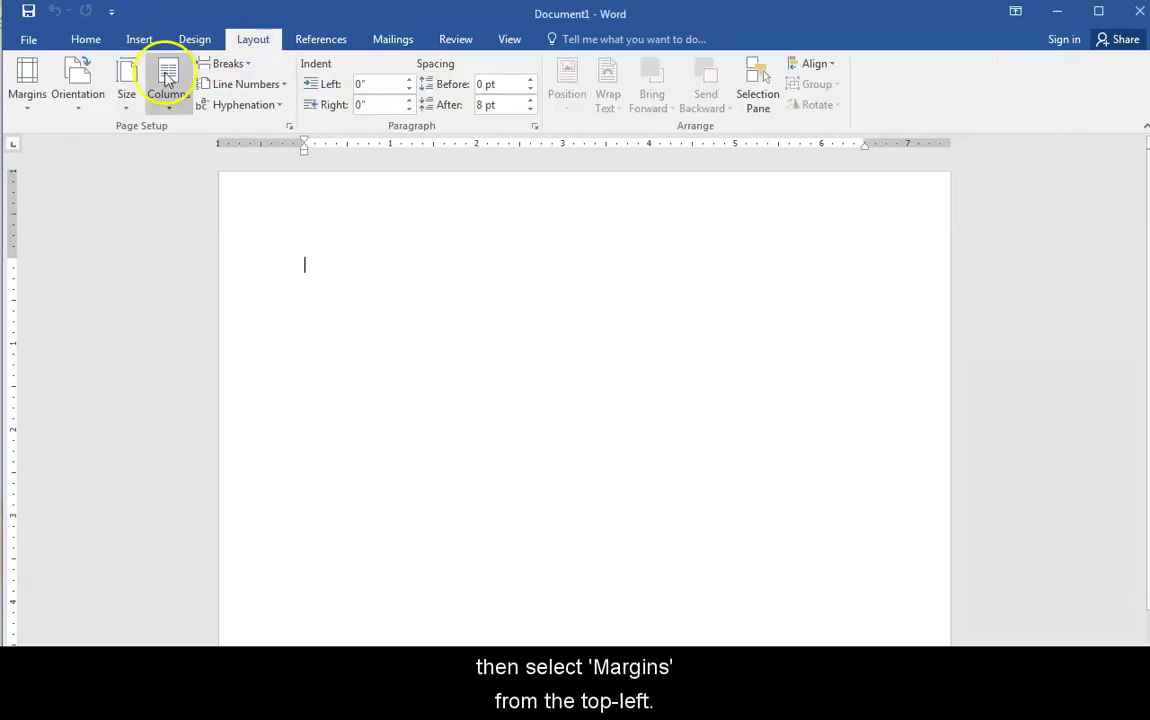
click(28, 110)
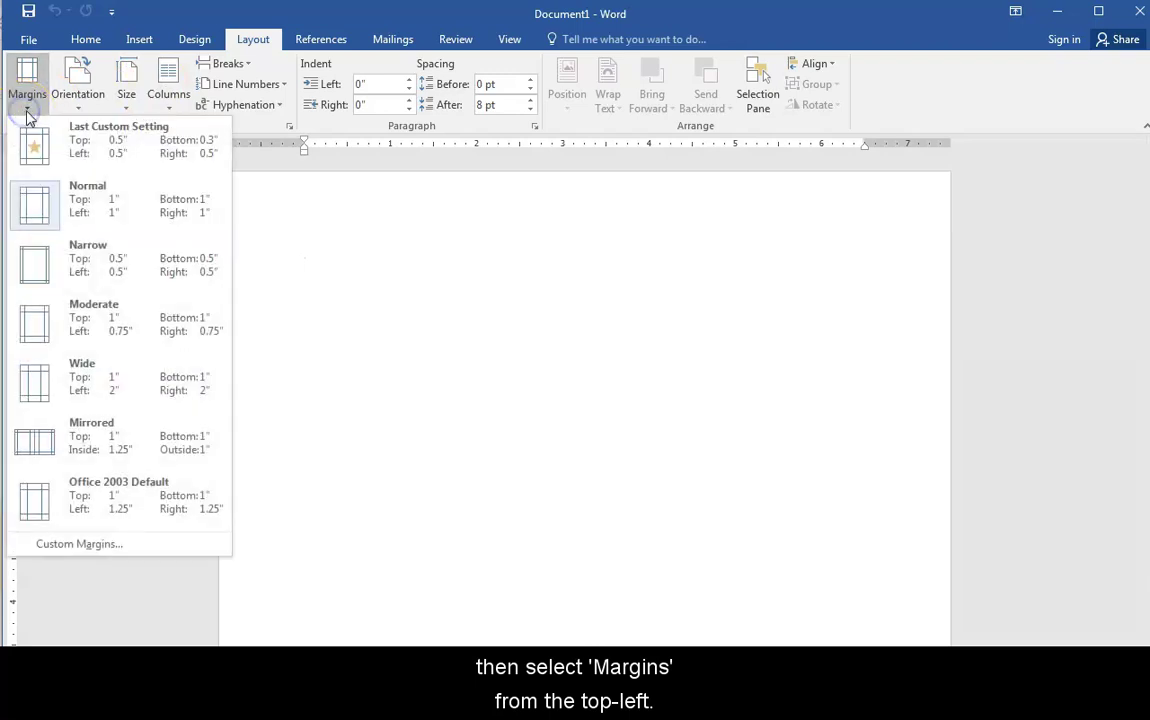
click(37, 210)
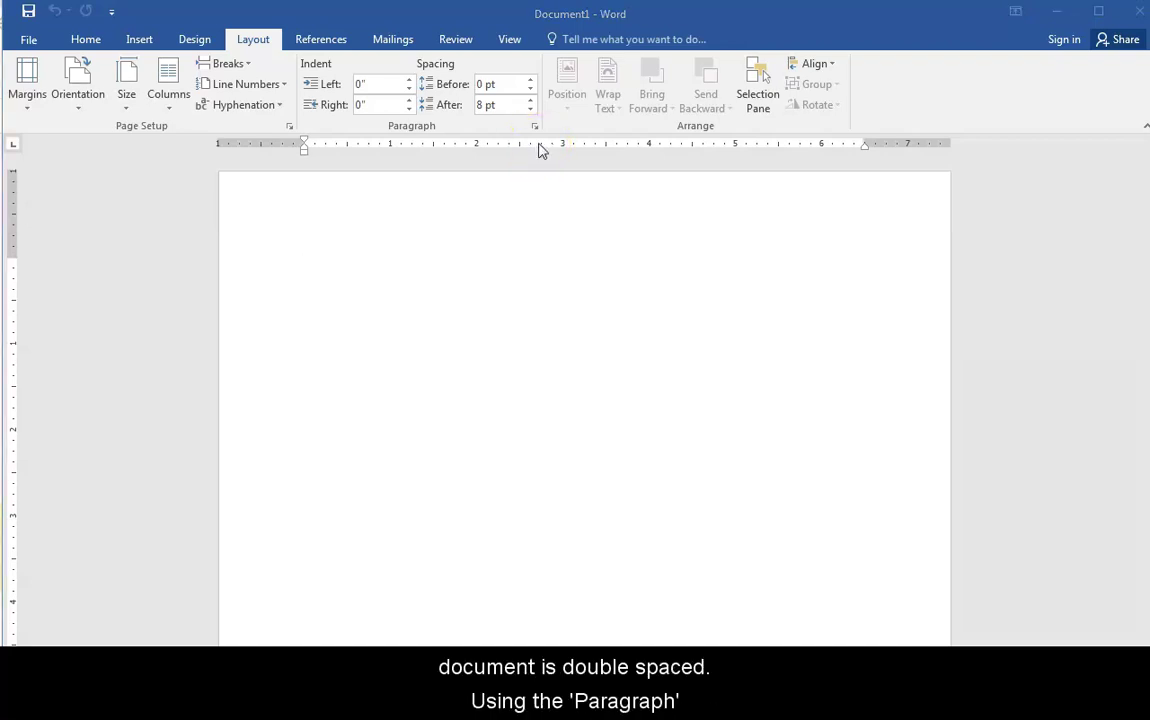
In the Paragraph dialog, set line spacing to Double and Spacing After to 0 pt.
click(535, 126)
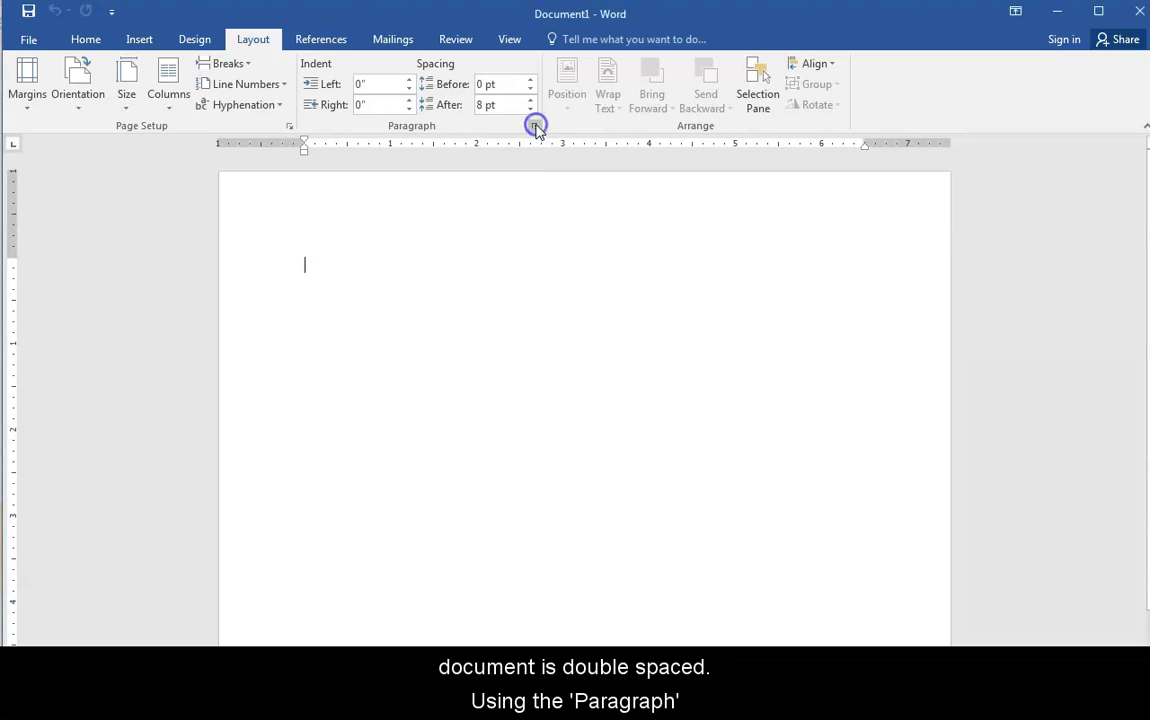
click(535, 126)
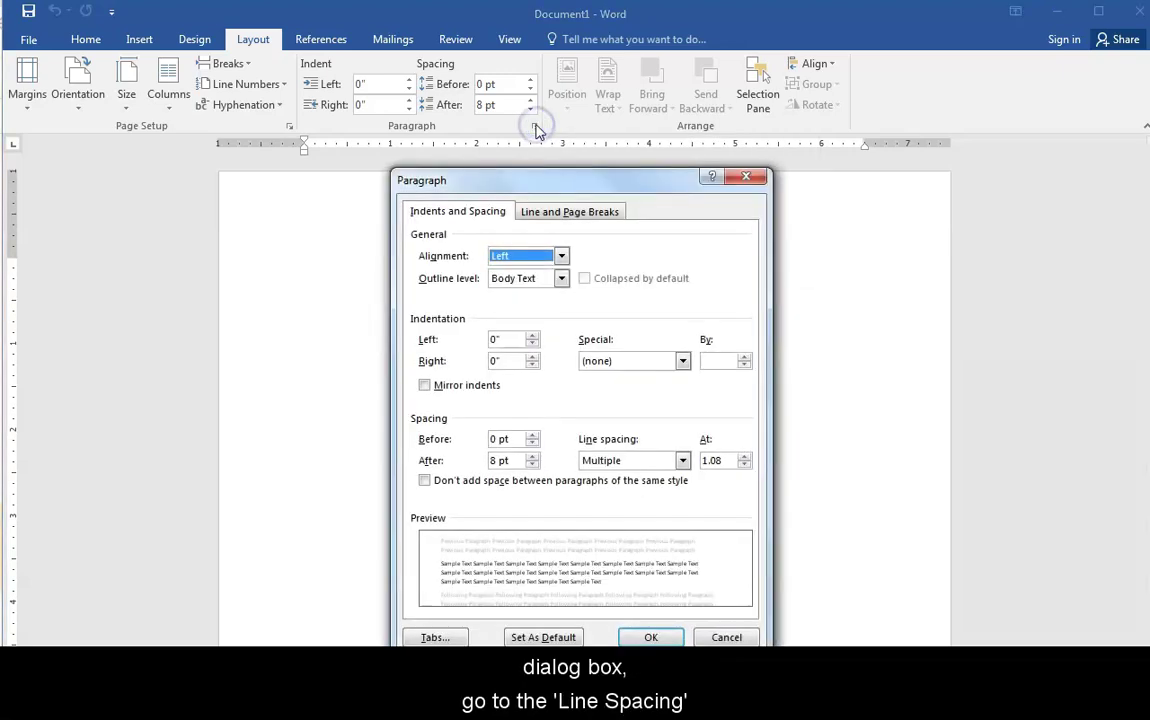
click(681, 460)
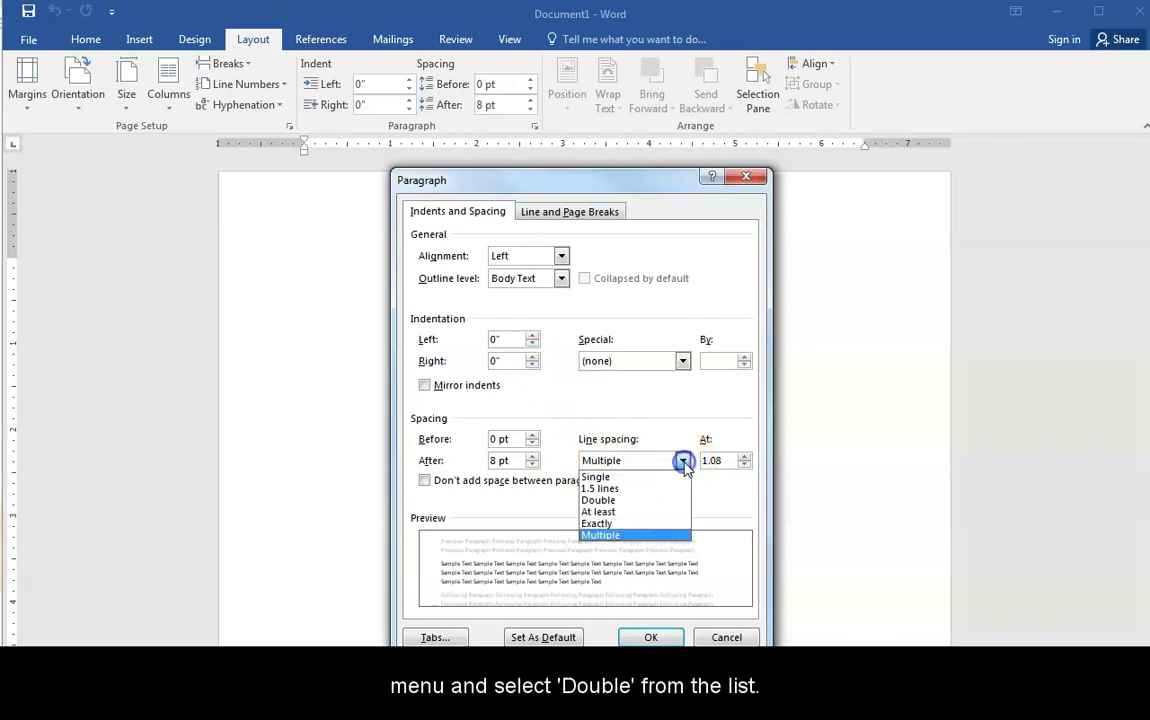
click(620, 502)
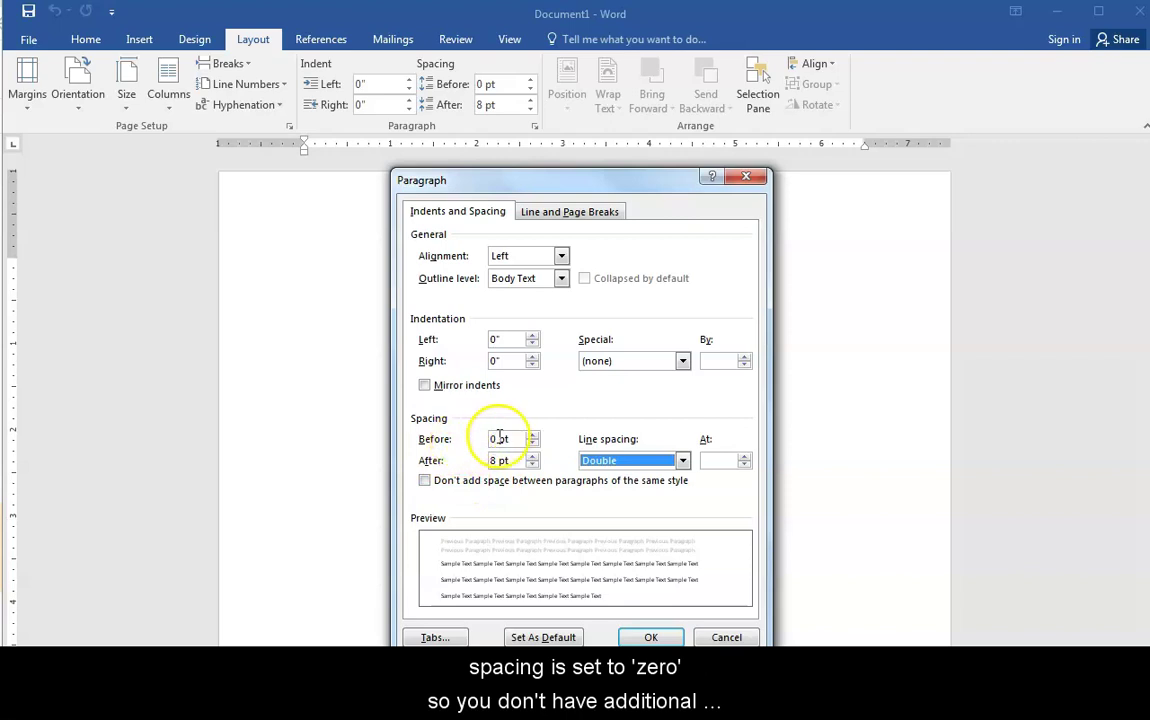
click(533, 465)
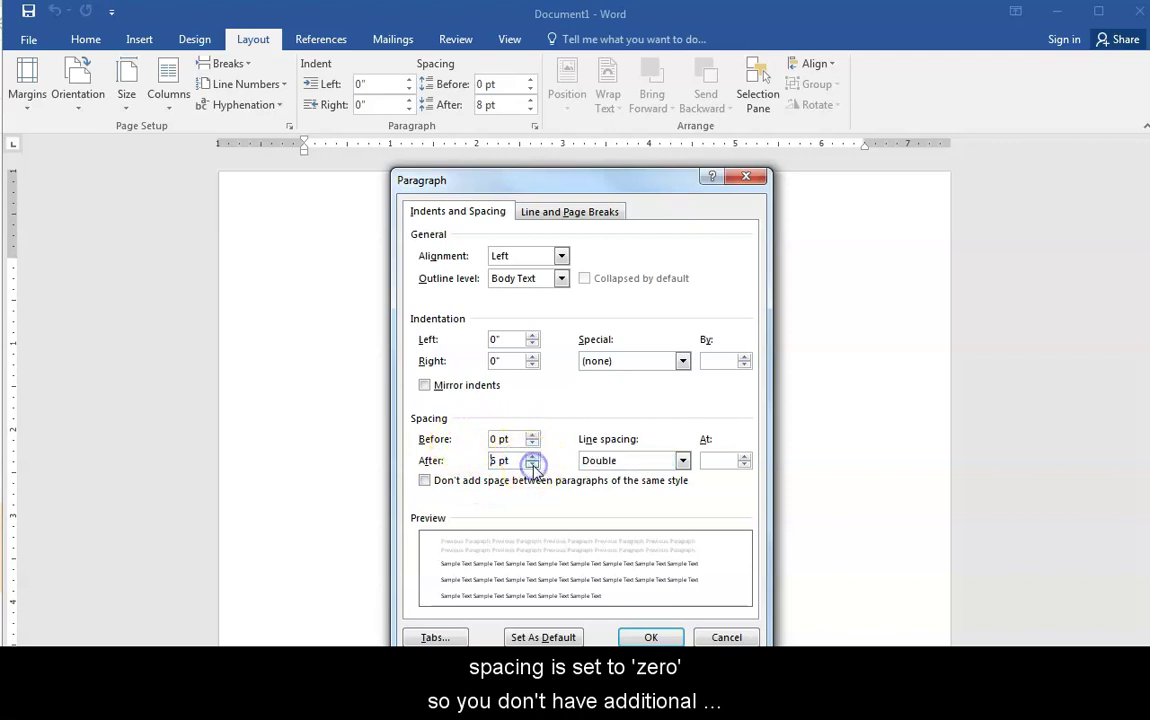
click(533, 465)
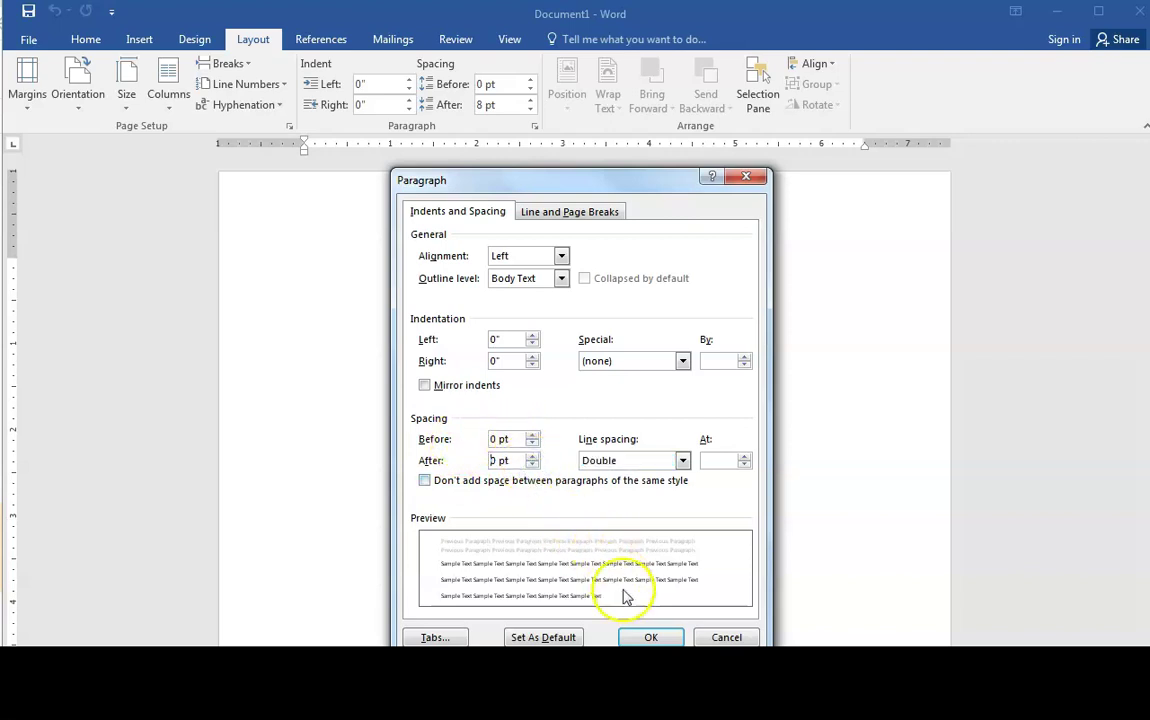
click(648, 636)
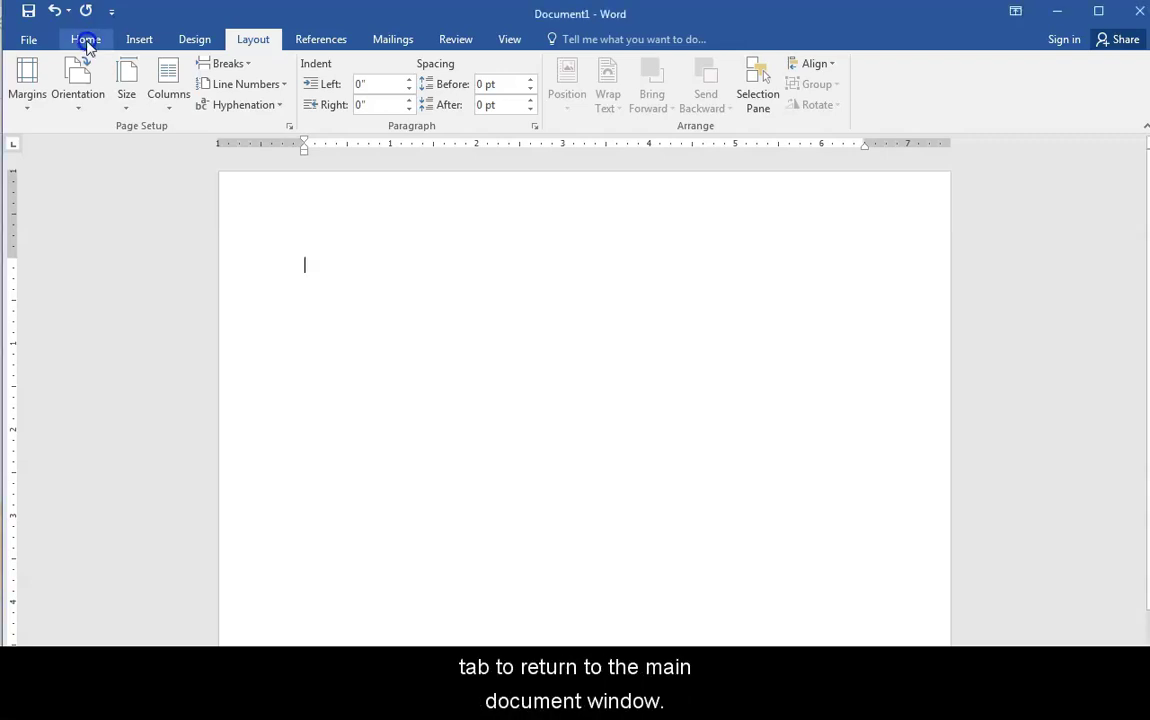
Set the Home tab font to Times New Roman and the font size to 12.
click(86, 40)
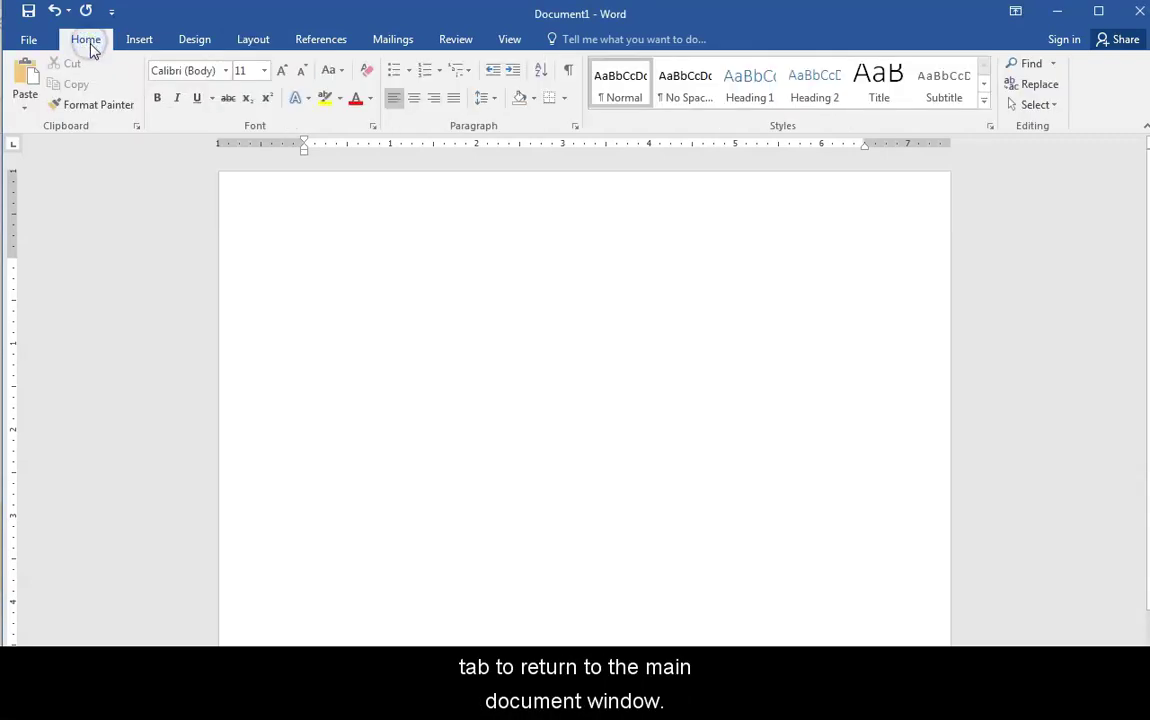
click(227, 70)
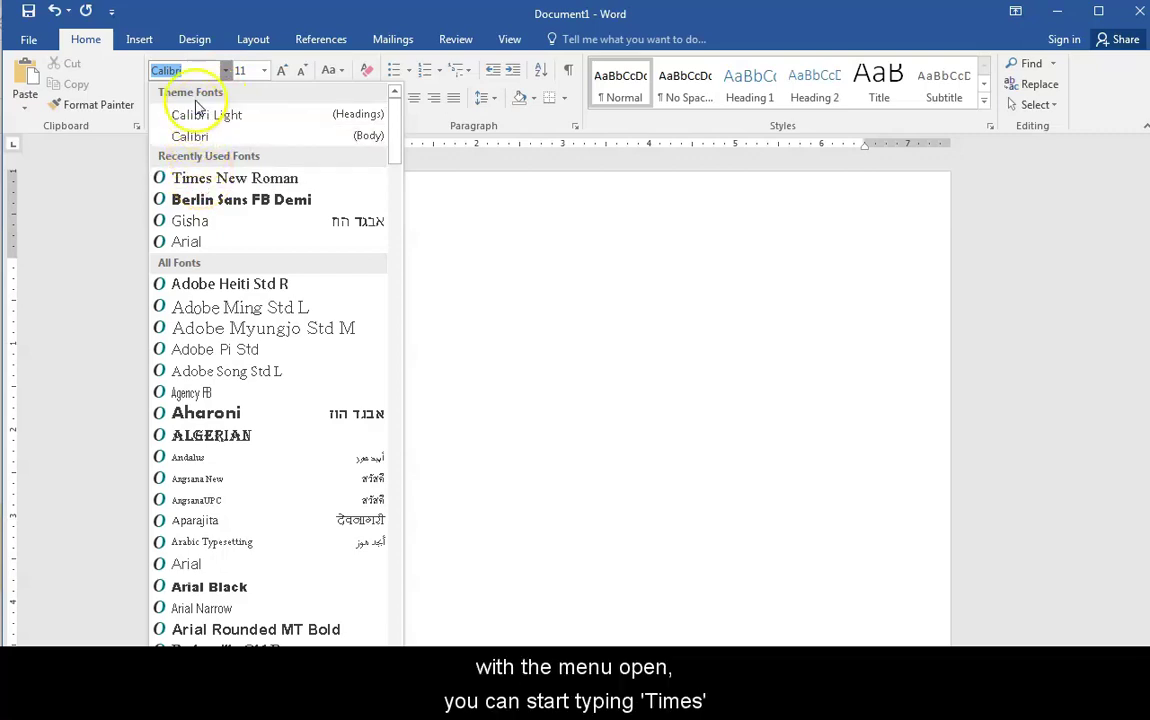
text(Times New Ro)
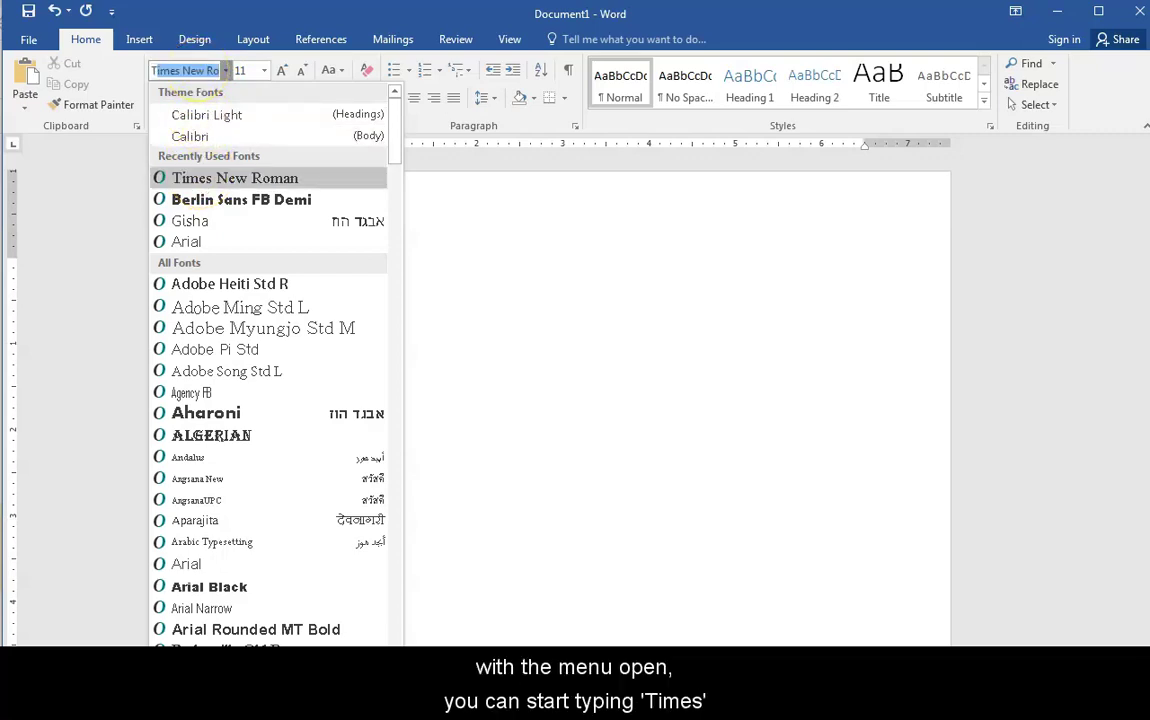
click(228, 72)
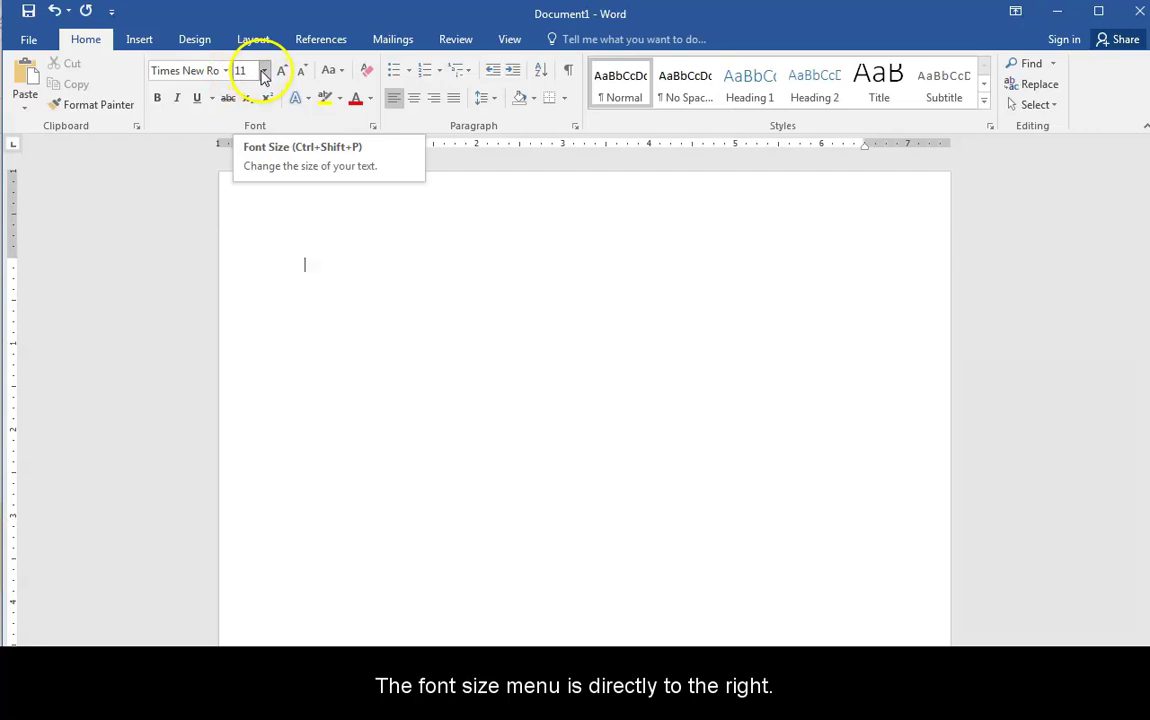
click(264, 72)
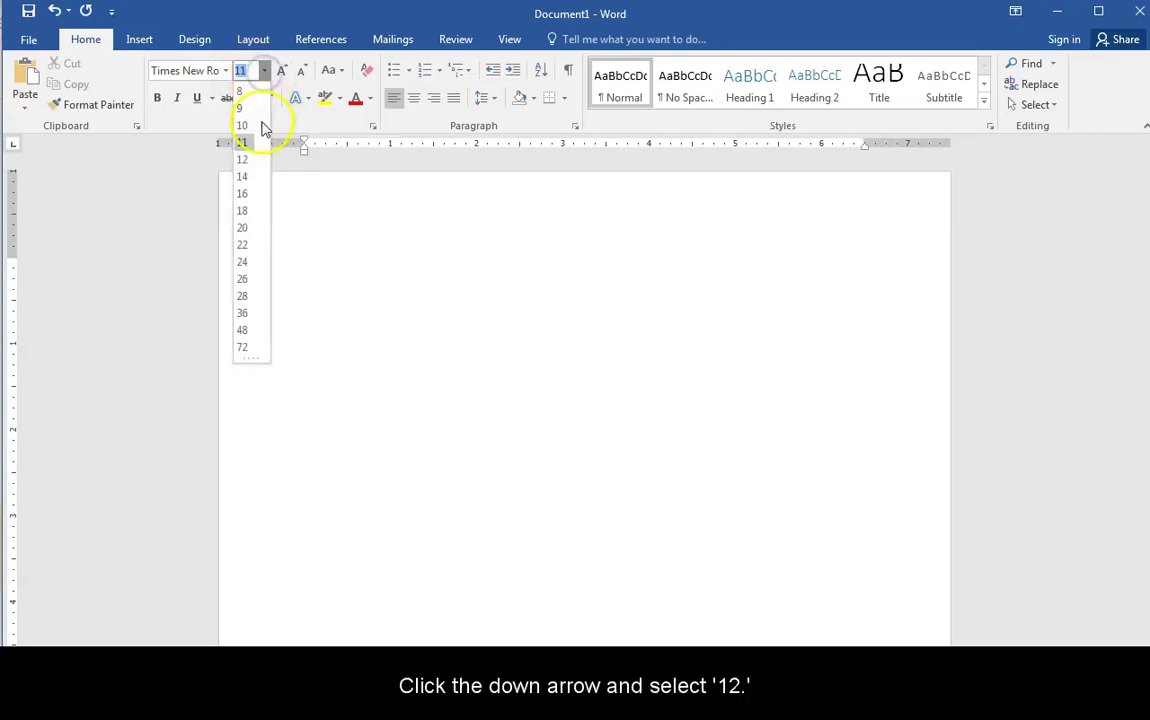
click(243, 160)
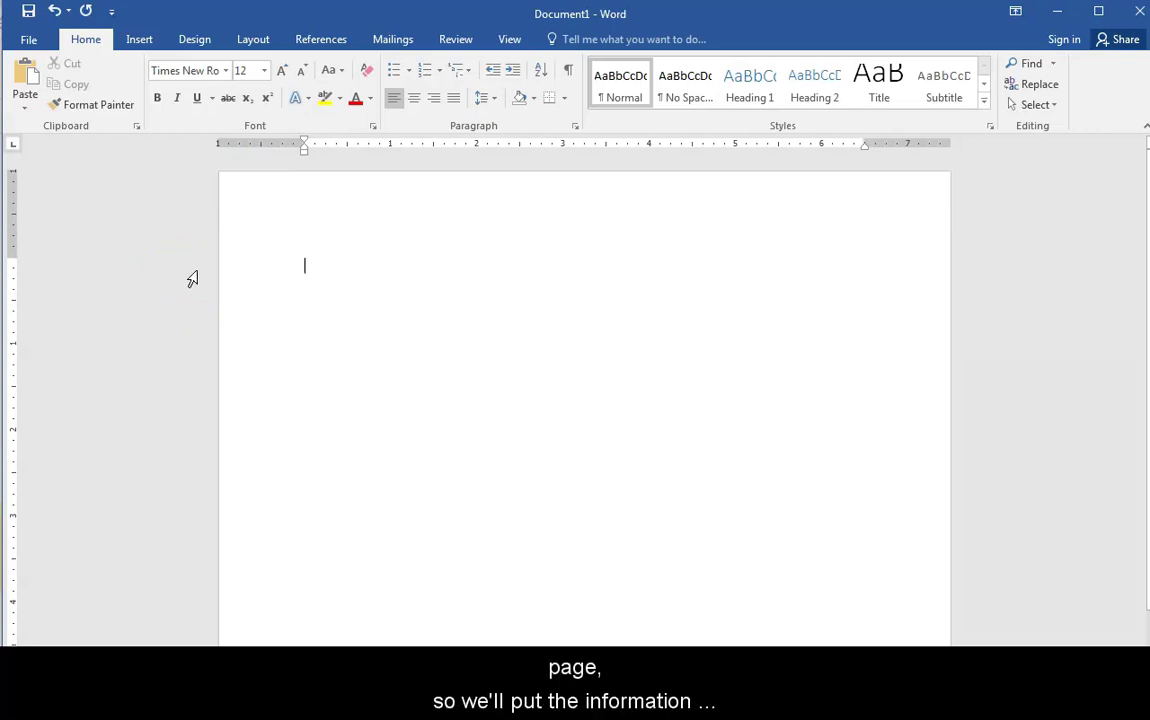
Type the student's name 'Mary T. Smith' on the top line.
click(252, 275)
click(305, 265)
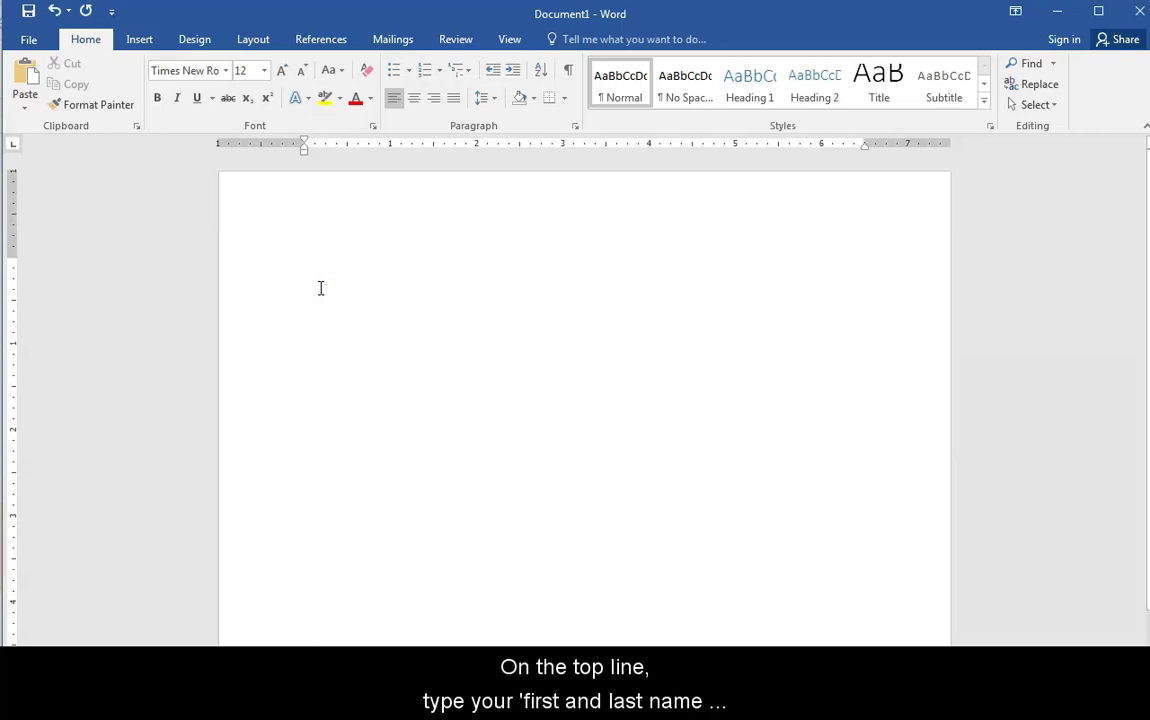
text(Mary T.)
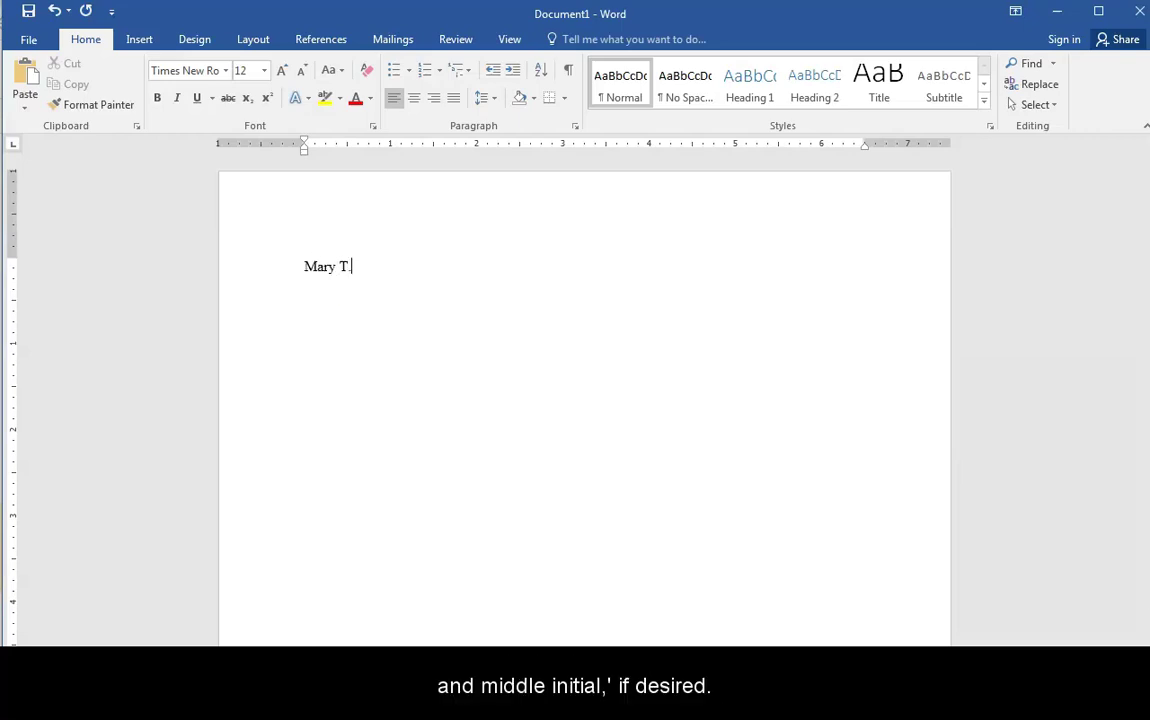
text( Smith)
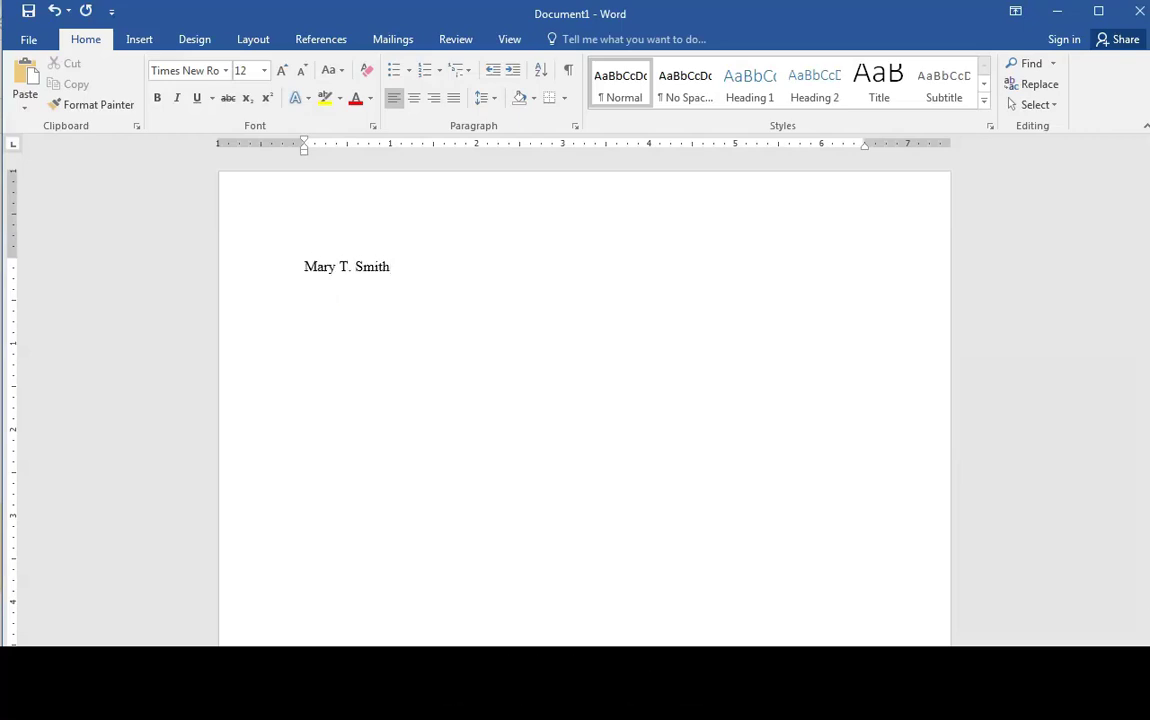
Add 'Professor Jones' and 'English 101' on separate lines below the name.
click(396, 270)
key(Return)
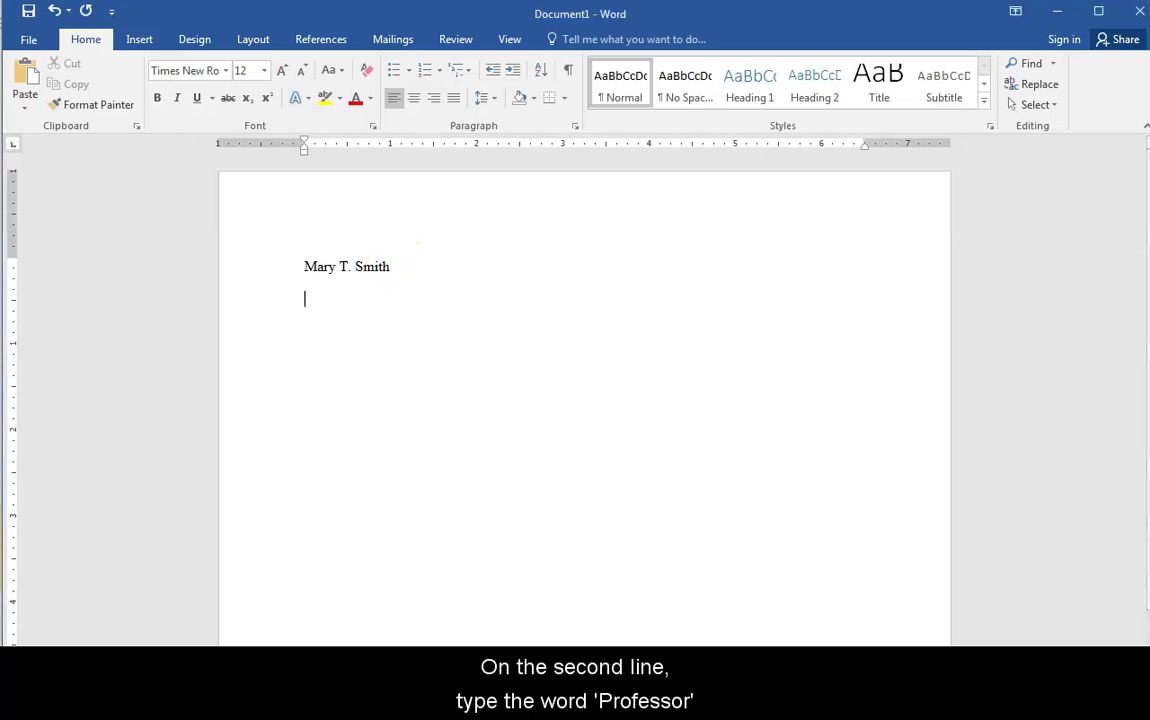
text(Professo)
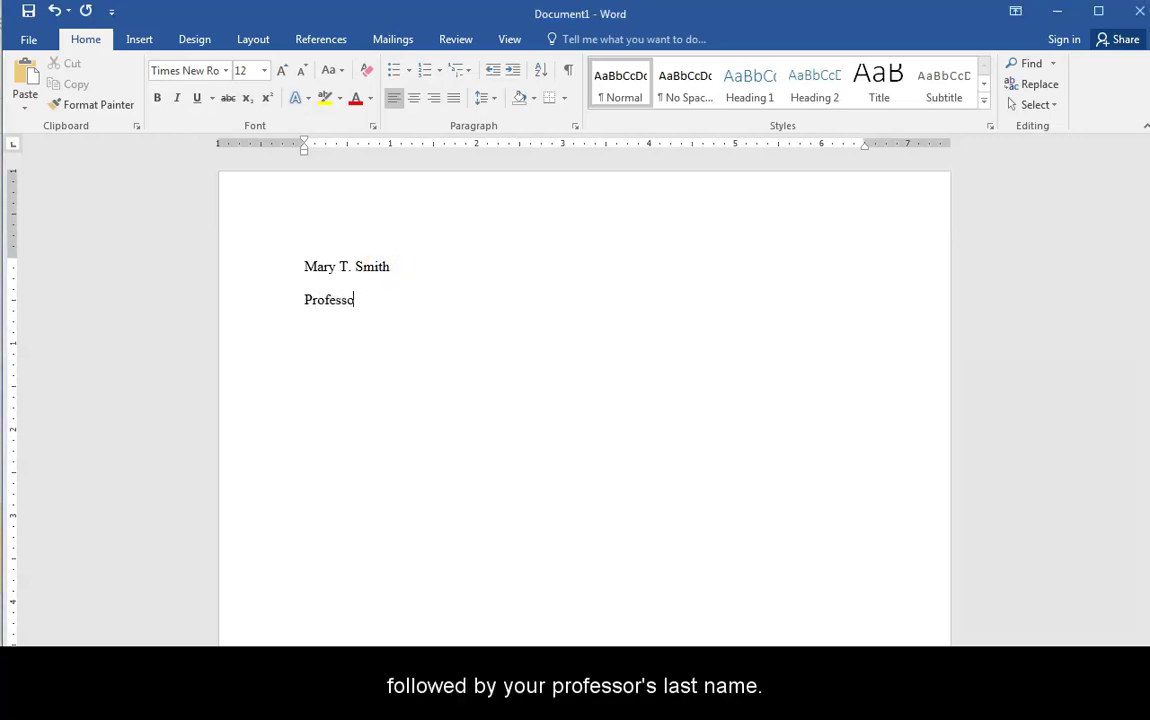
text(r Jones)
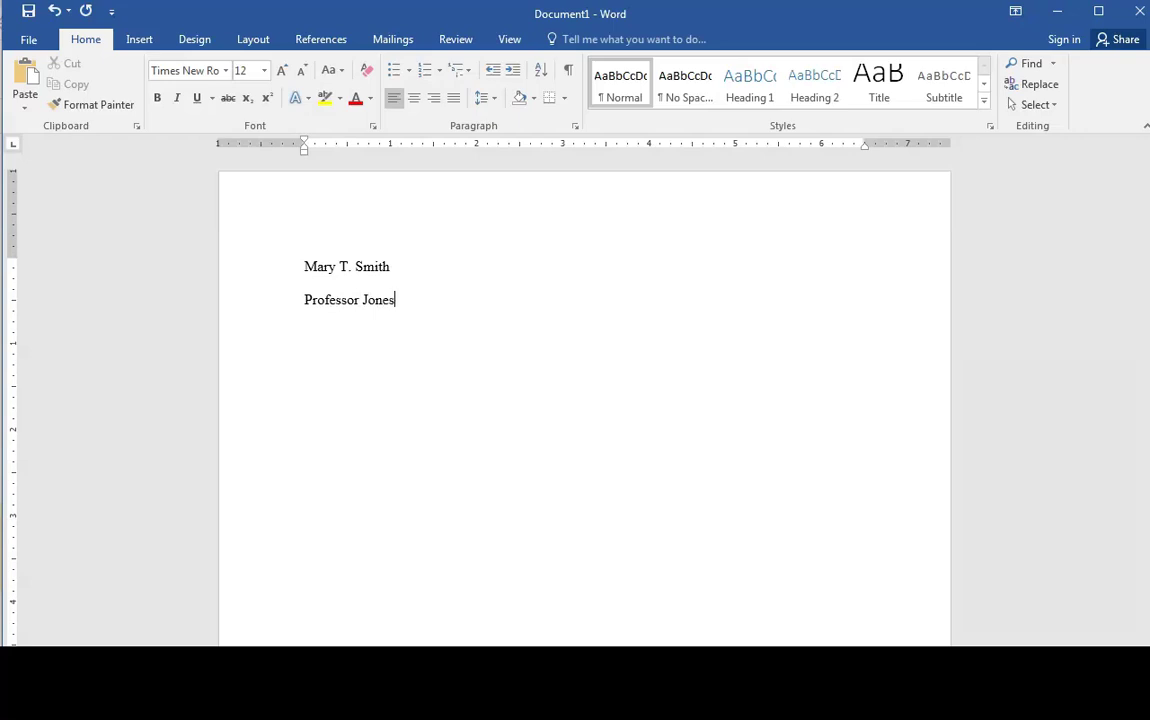
click(403, 301)
key(Return)
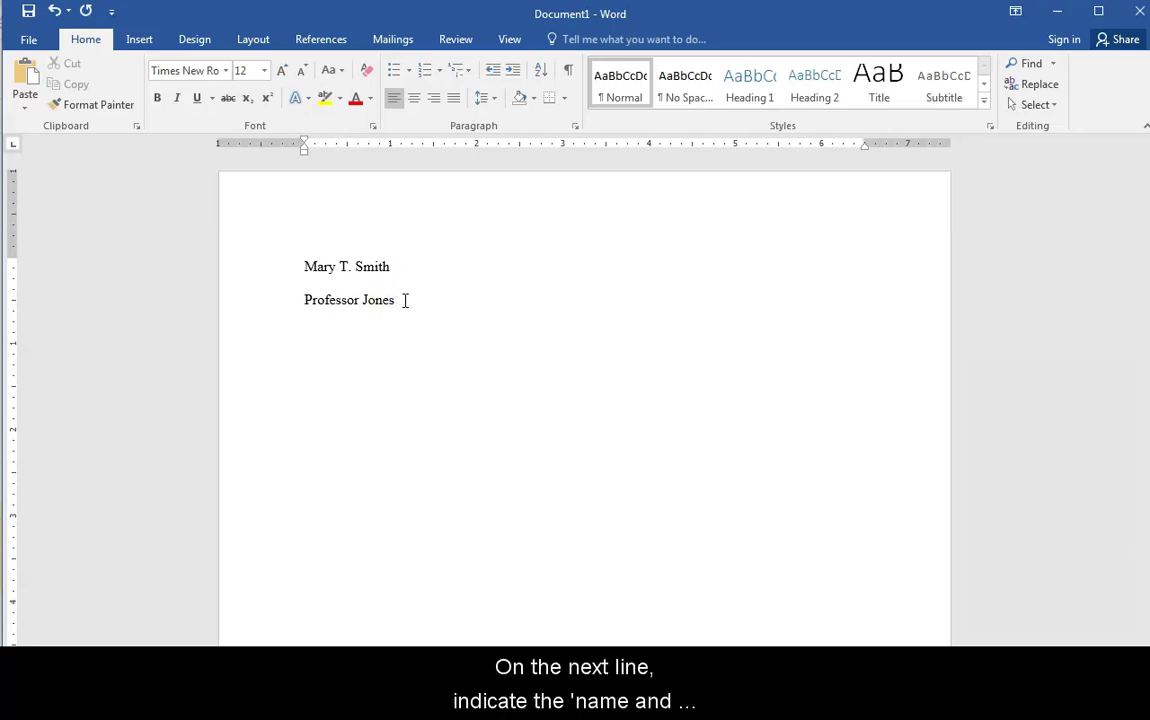
text(English )
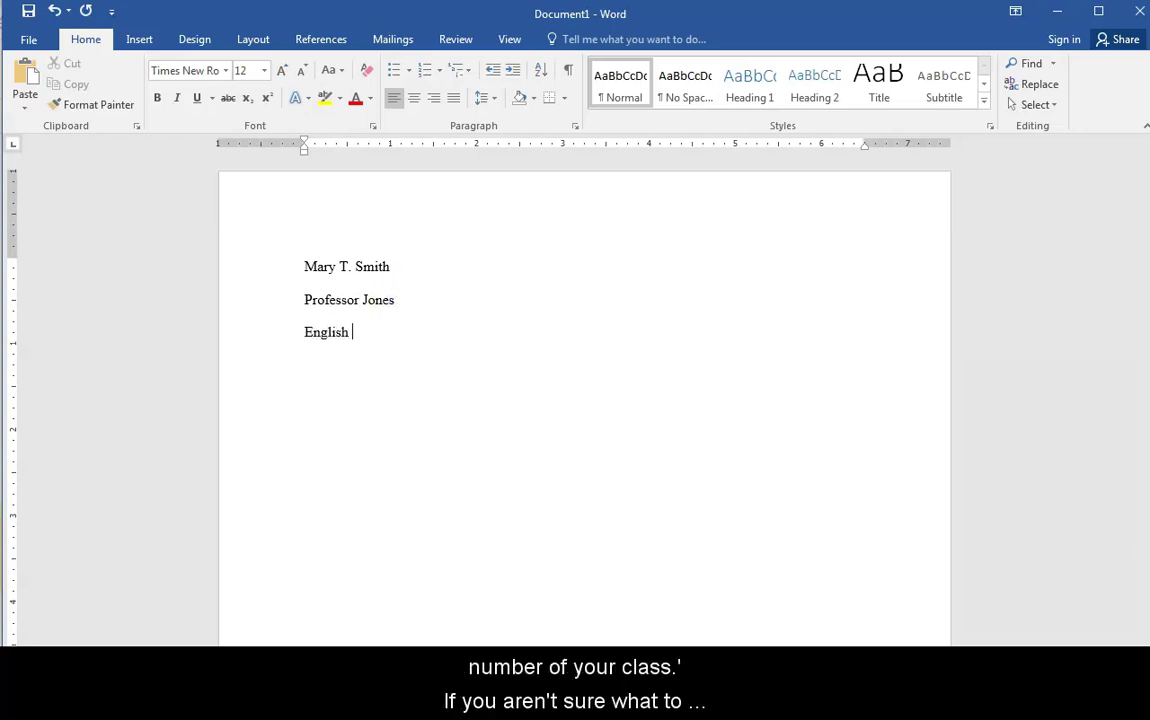
text(101)
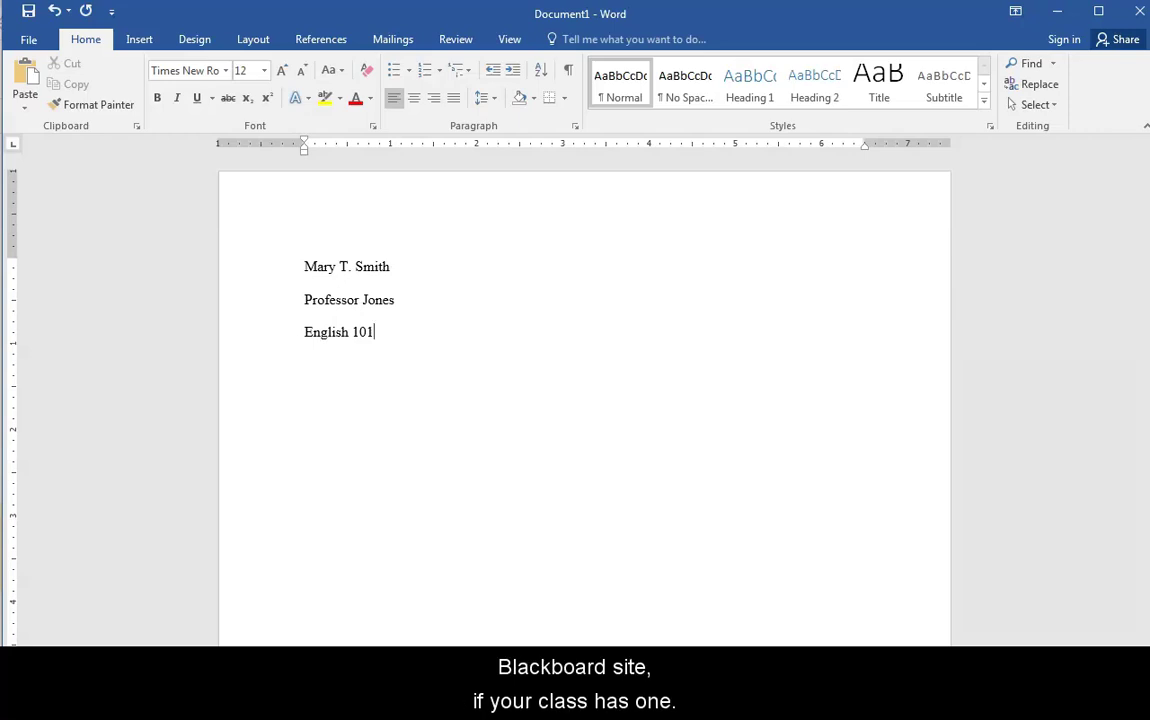
Add the date 'May 1, 2020' and the centered title 'The Title of My Paper Goes Here'.
key(Return)
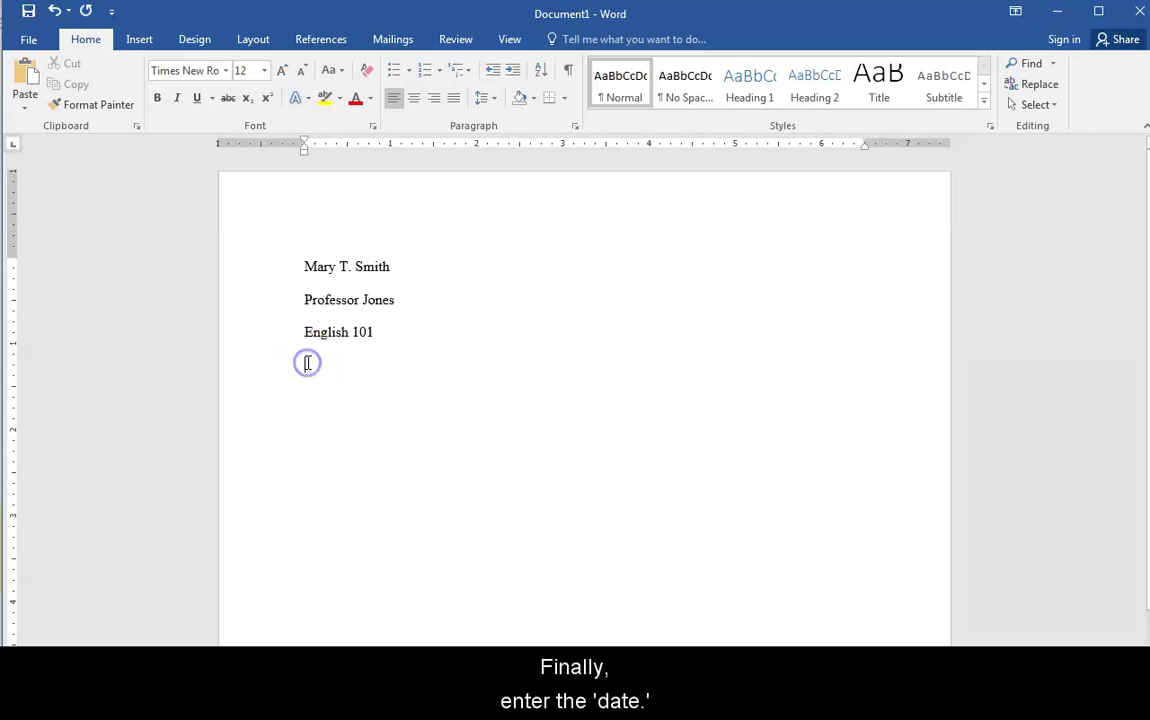
text(May 1, 2020)
key(Return)
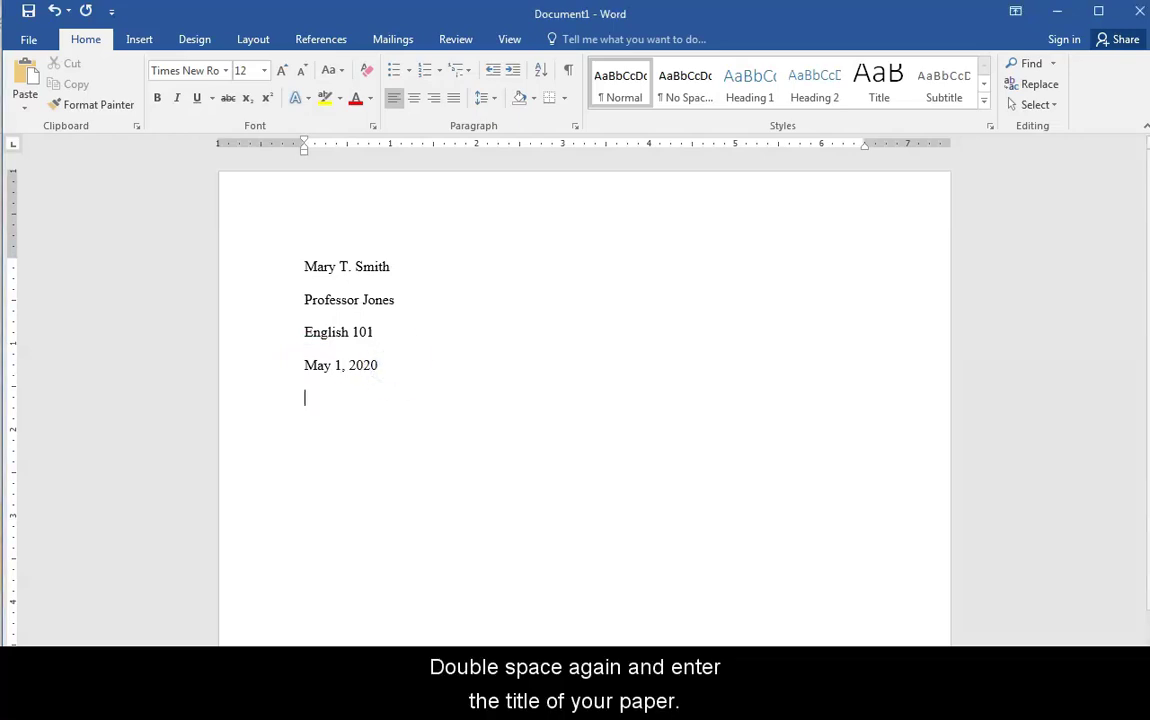
text(The Title o)
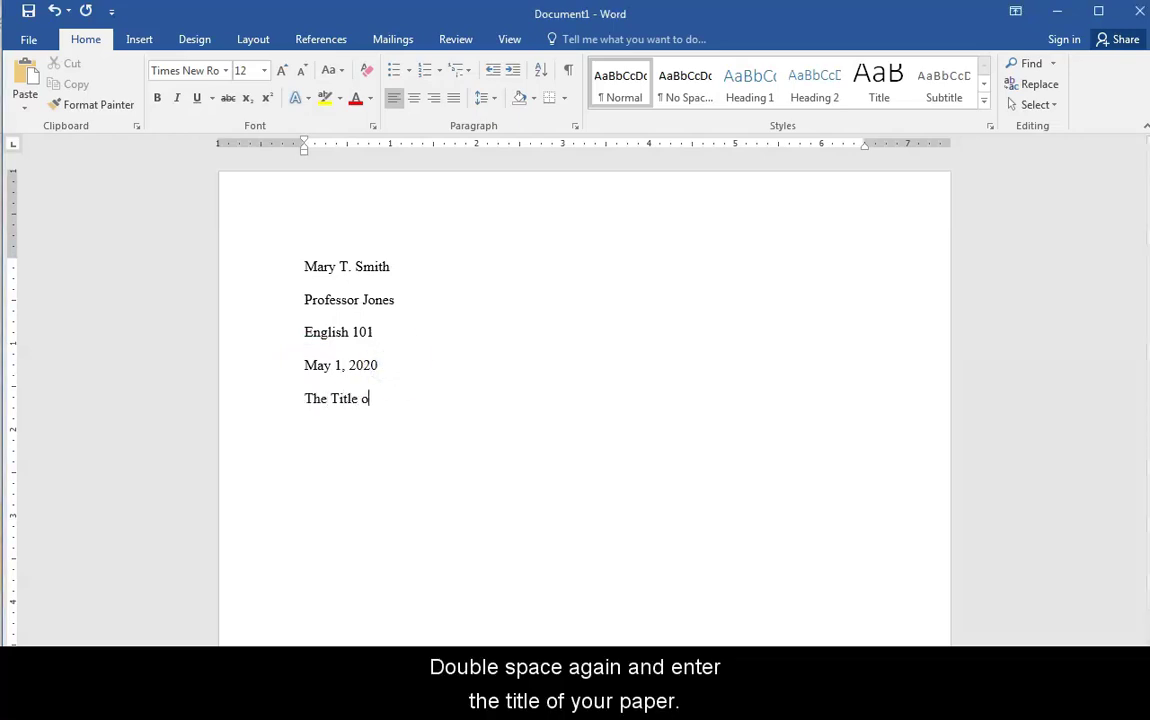
text(f My Pap)
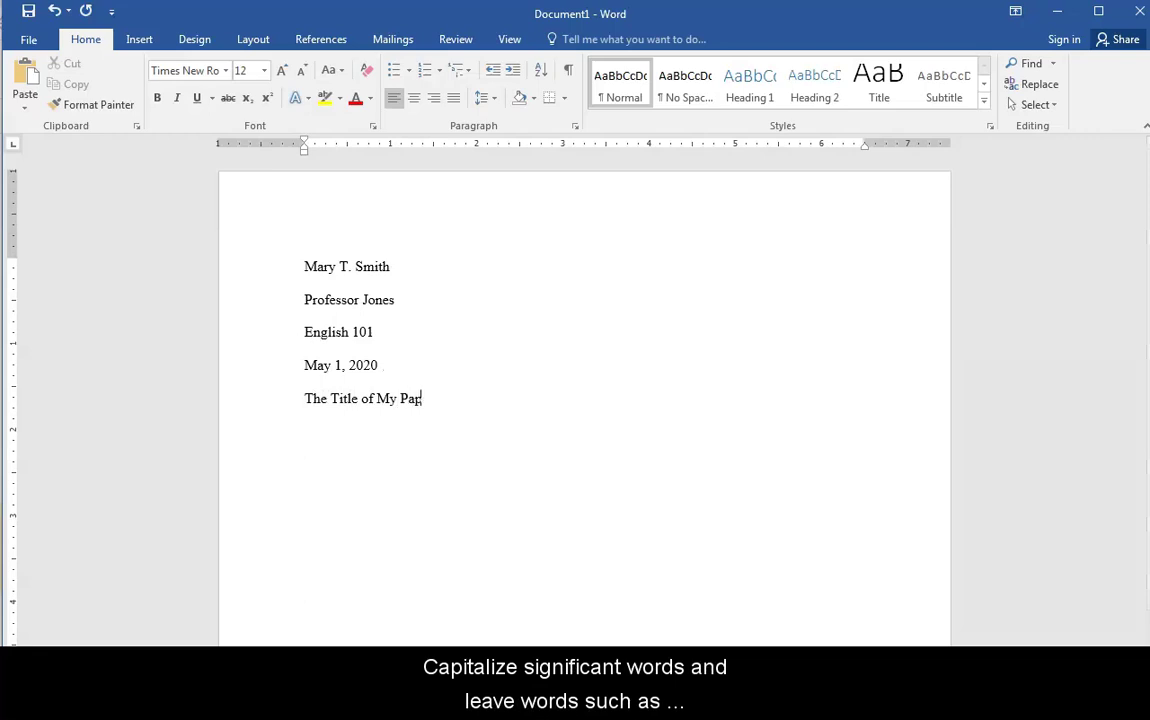
text(er Goes Her)
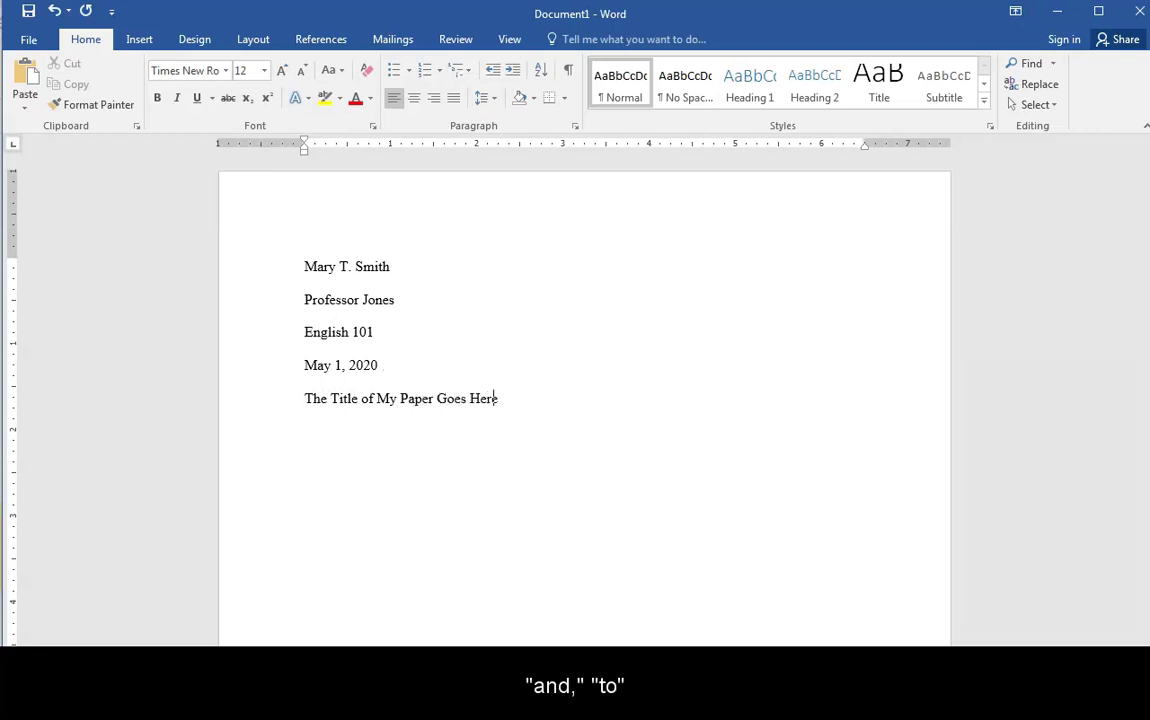
text(e)
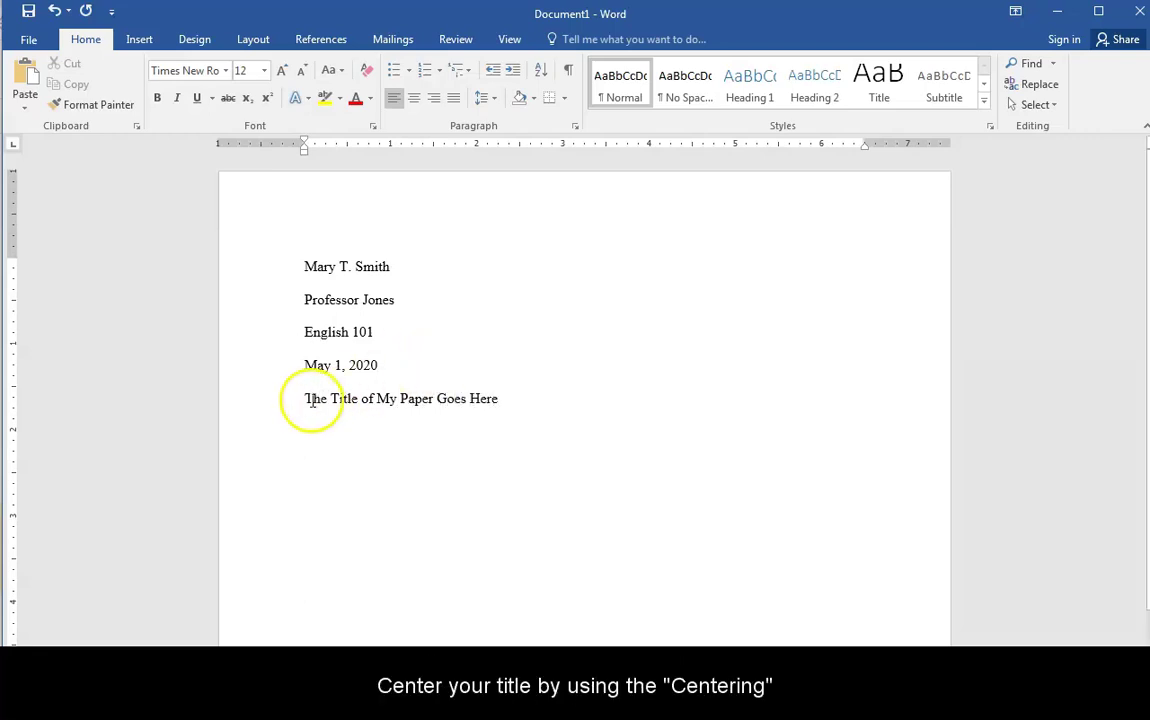
drag(305, 398, 478, 402)
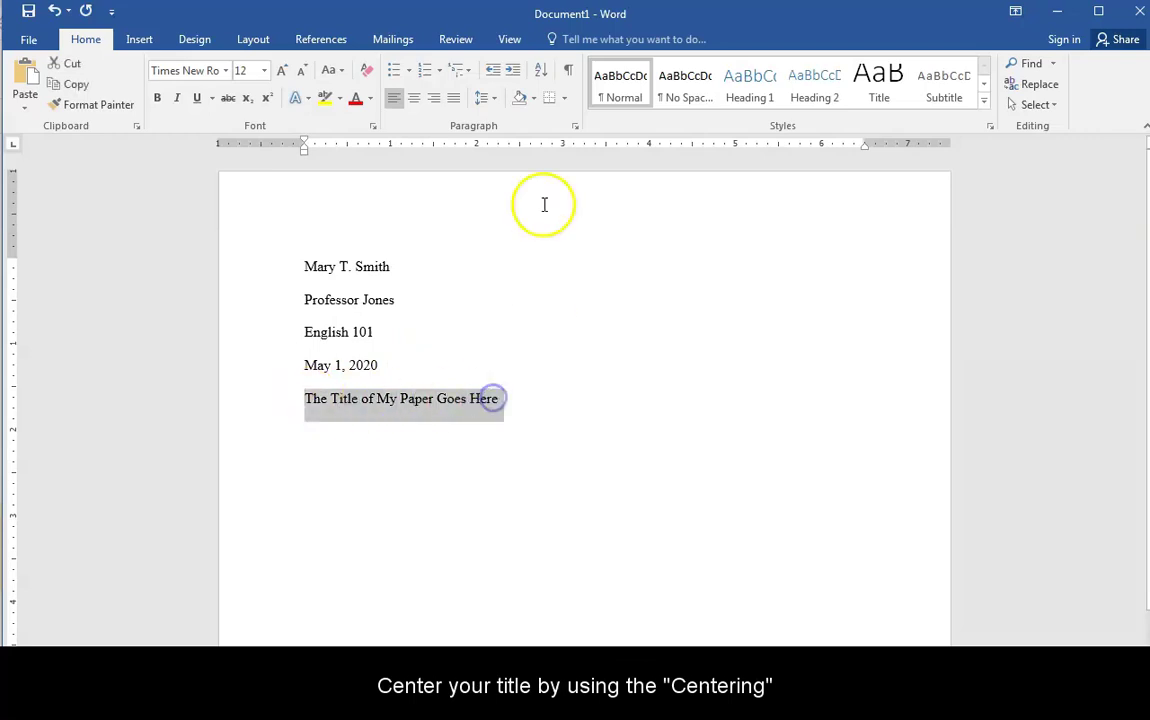
click(415, 101)
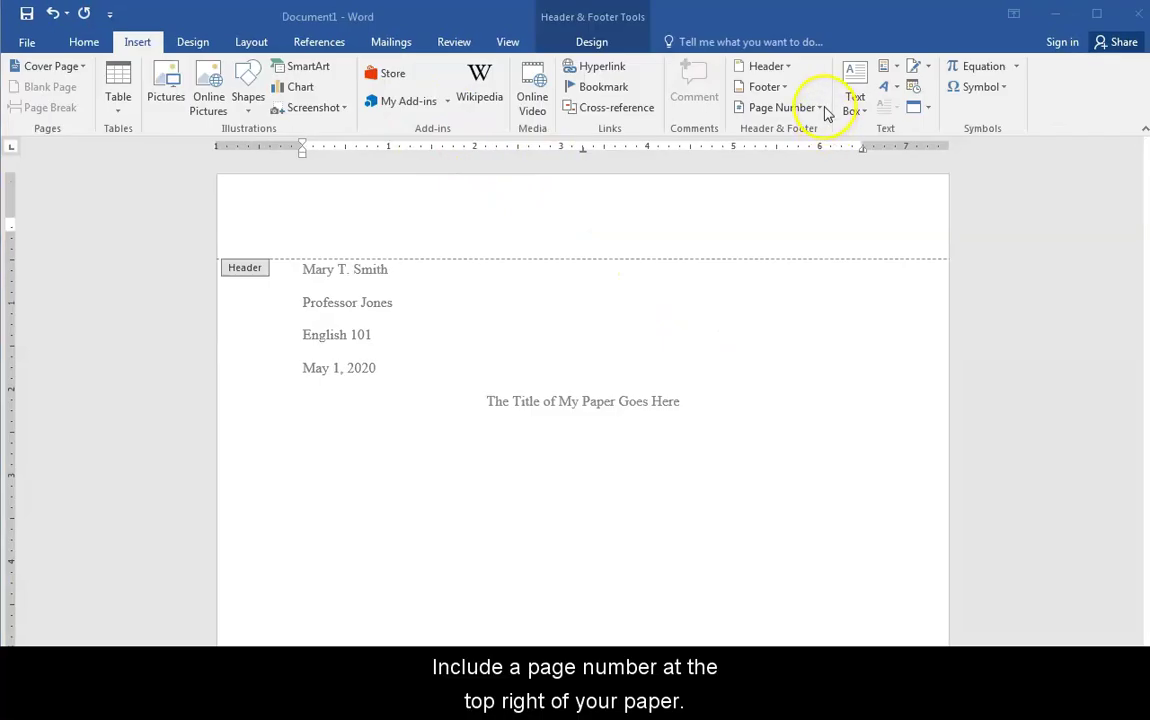
Insert a top-right plain page number in the header, preceded by the author's surname.
click(820, 108)
mouse_move(788, 130)
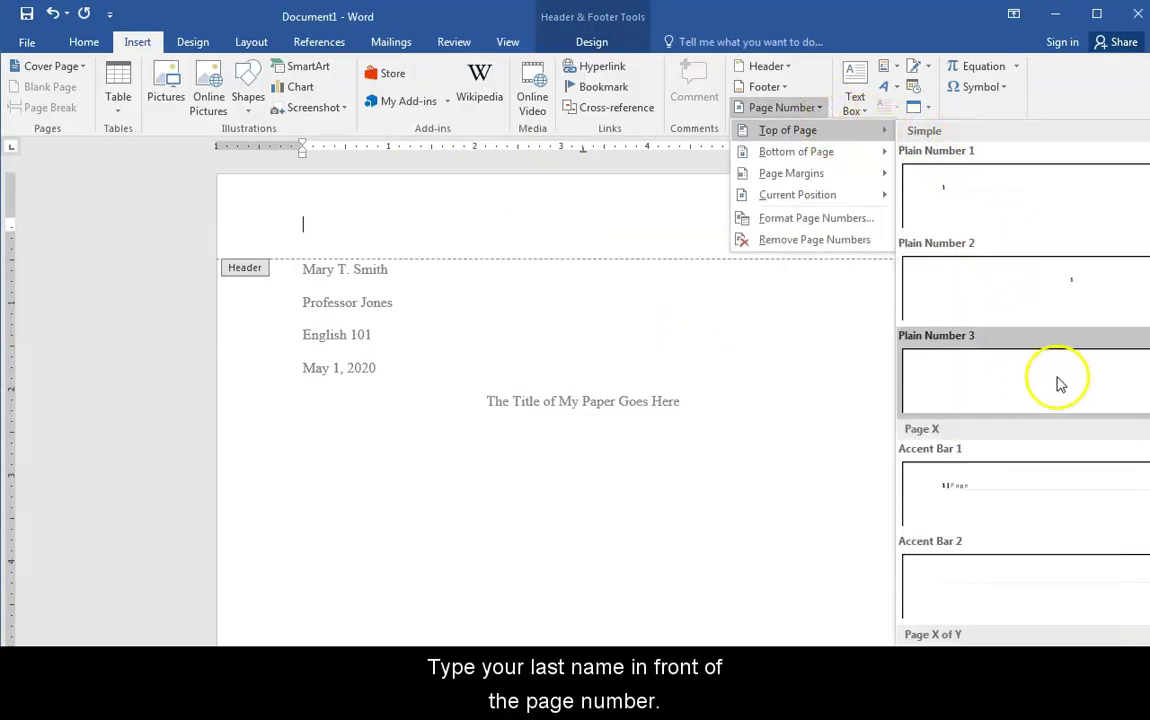
click(1058, 380)
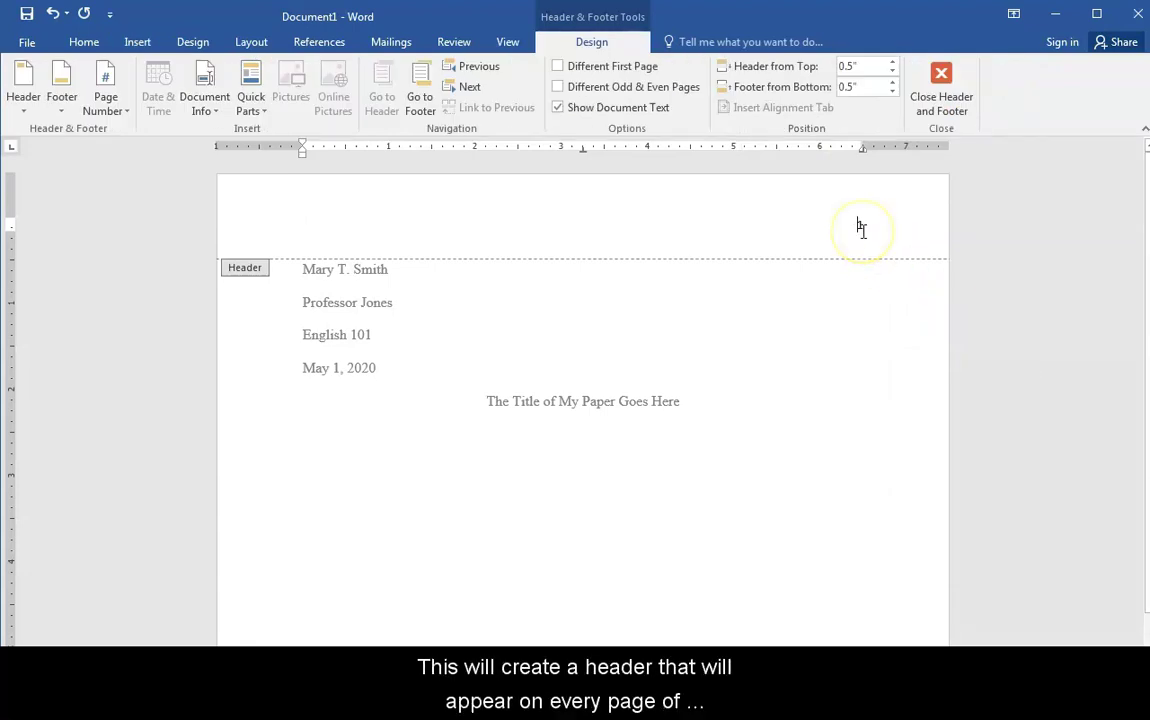
text(Smith 1)
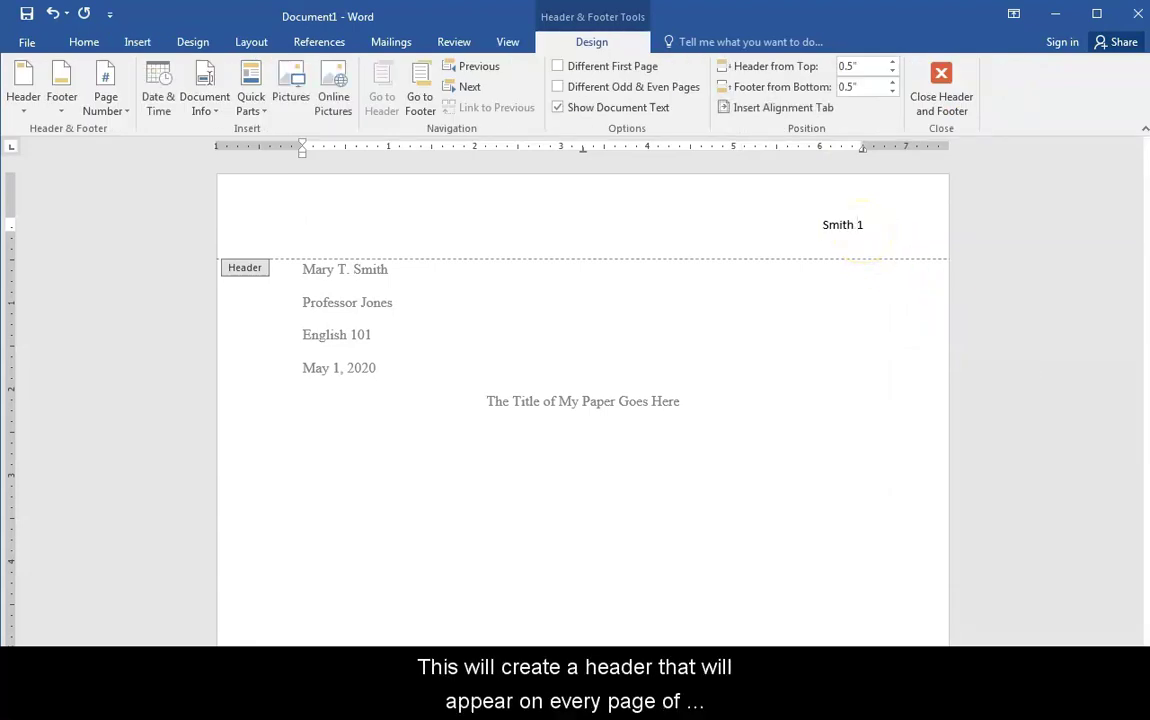